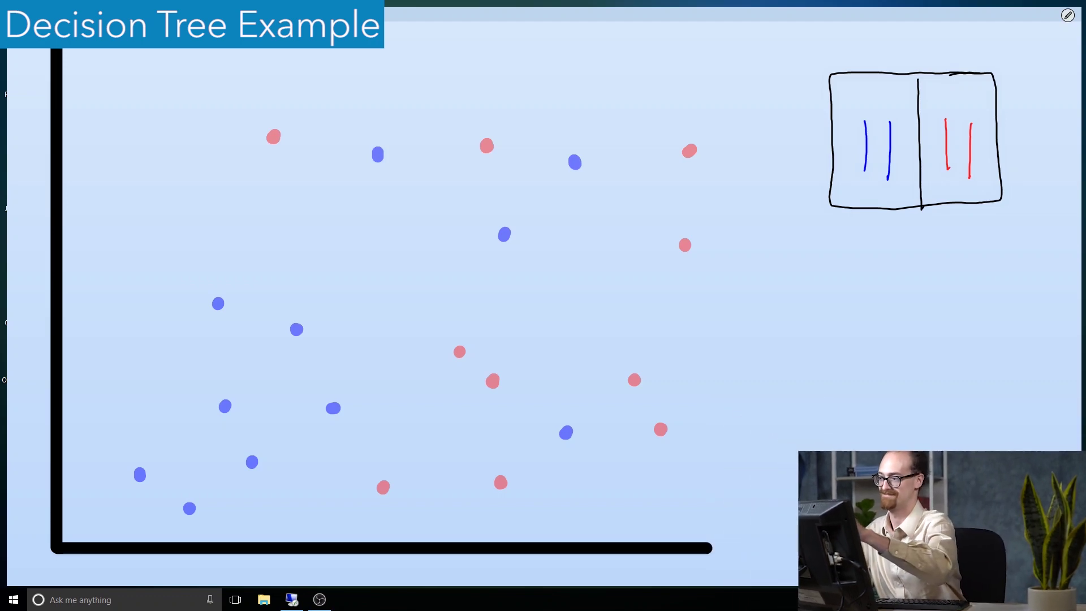
Open the SMART Ink pen options beside the finished scatter plot and root tally box
{"action": "left_click", "coordinate": [1046, 490]}
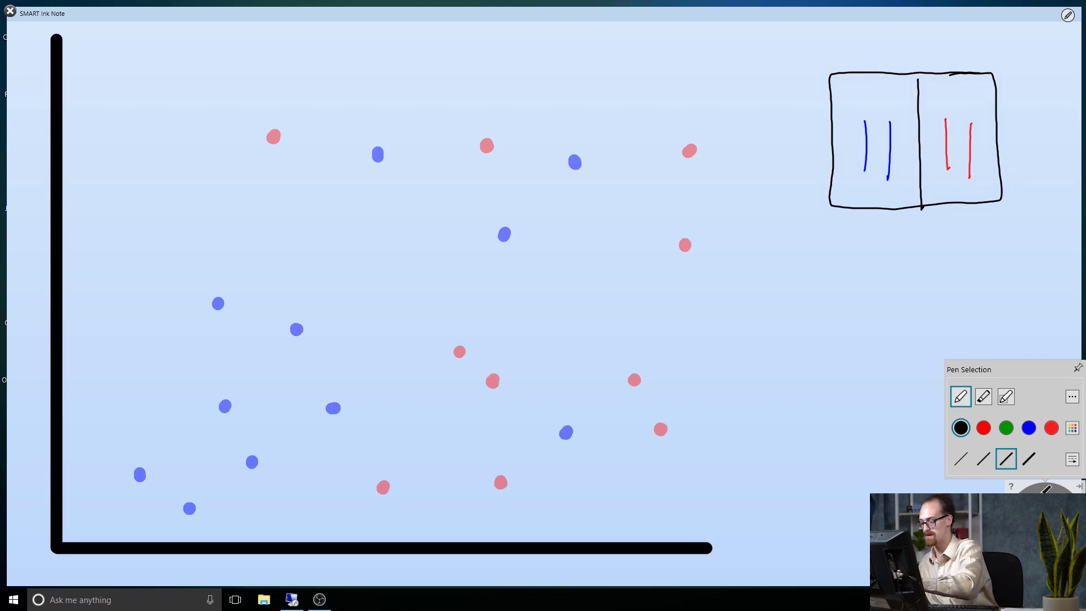
Switch to a thinner pen and draw a vertical split line through the scatter plot
{"action": "left_click", "coordinate": [1006, 396]}
{"action": "left_click", "coordinate": [983, 459]}
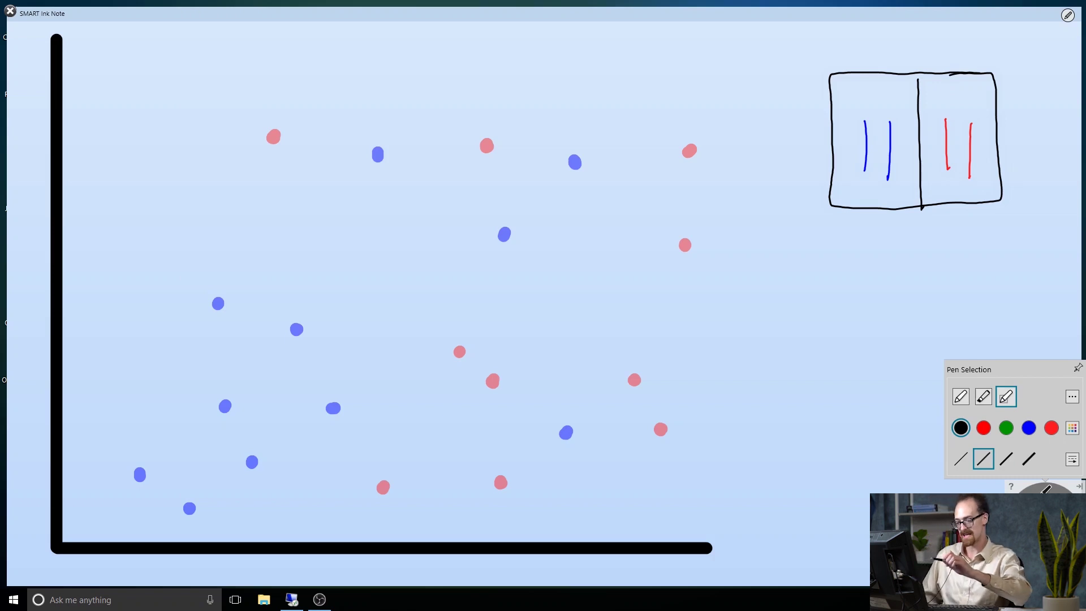
{"action": "left_click_drag", "start_coordinate": [418, 66], "coordinate": [420, 532]}
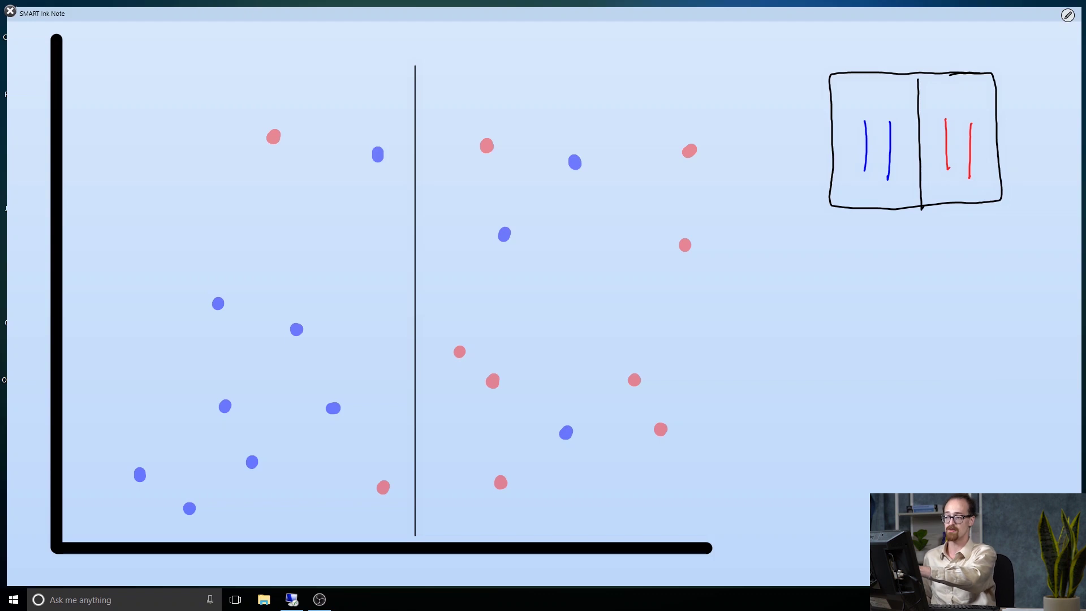
Draw two branch lines from the root box to two child boxes, each divided in half
{"action": "left_click_drag", "start_coordinate": [907, 212], "coordinate": [798, 333]}
{"action": "left_click_drag", "start_coordinate": [924, 210], "coordinate": [1049, 318]}
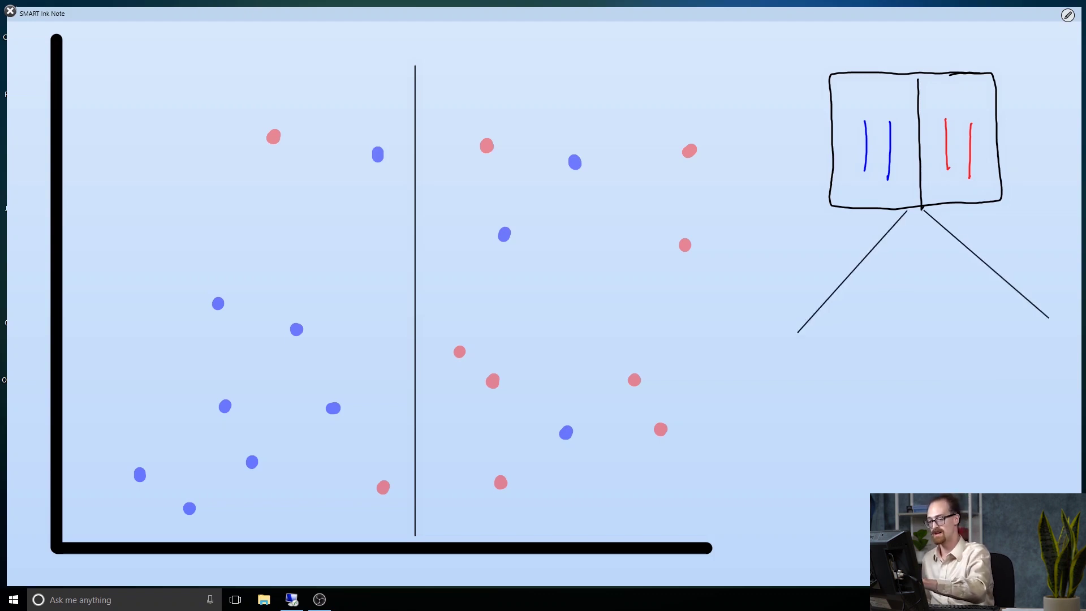
{"action": "mouse_move", "coordinate": [854, 336]}
{"action": "left_mouse_down"}
{"action": "mouse_move", "coordinate": [740, 351]}
{"action": "mouse_move", "coordinate": [854, 478]}
{"action": "mouse_move", "coordinate": [826, 336]}
{"action": "left_mouse_up"}
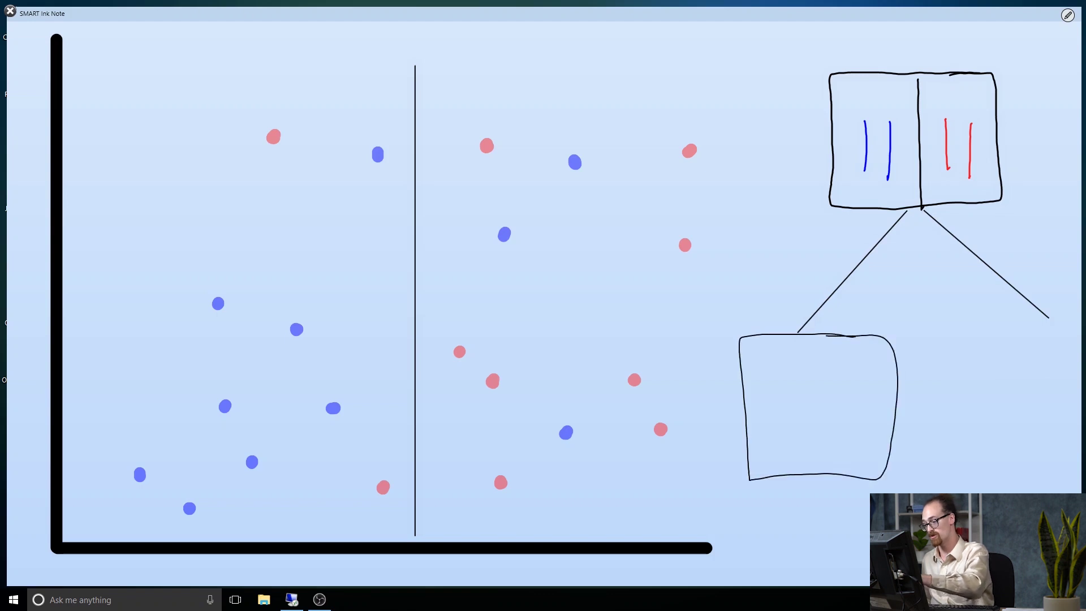
{"action": "mouse_move", "coordinate": [1061, 320]}
{"action": "left_mouse_down"}
{"action": "mouse_move", "coordinate": [954, 336]}
{"action": "mouse_move", "coordinate": [953, 482]}
{"action": "mouse_move", "coordinate": [1069, 484]}
{"action": "mouse_move", "coordinate": [1081, 332]}
{"action": "mouse_move", "coordinate": [1016, 328]}
{"action": "left_mouse_up"}
{"action": "left_click_drag", "start_coordinate": [1008, 324], "coordinate": [1009, 488]}
{"action": "left_click_drag", "start_coordinate": [818, 337], "coordinate": [818, 471]}
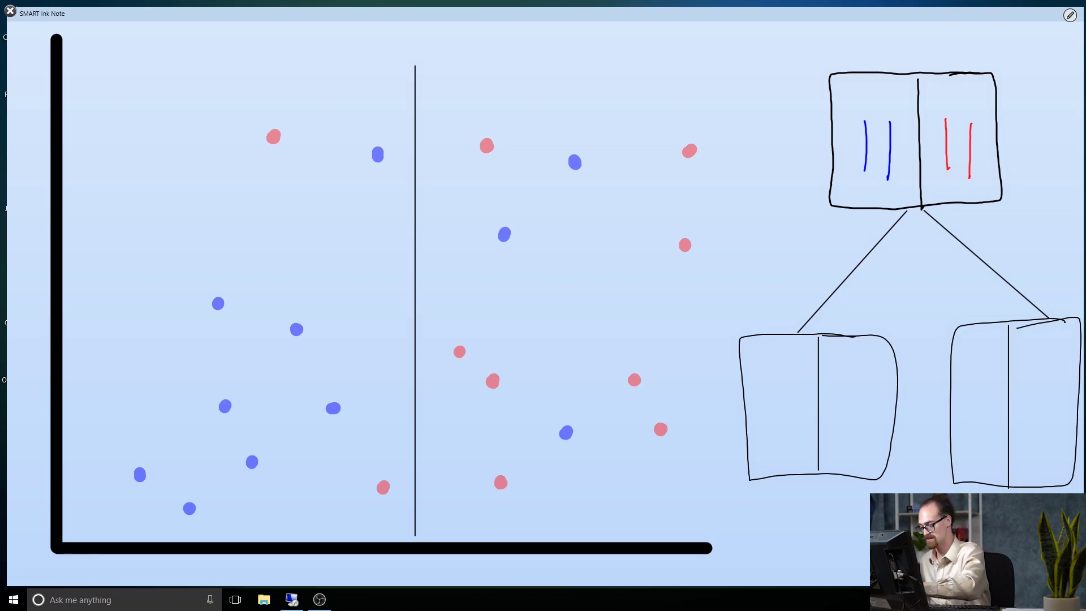
{"action": "left_click", "coordinate": [1045, 489]}
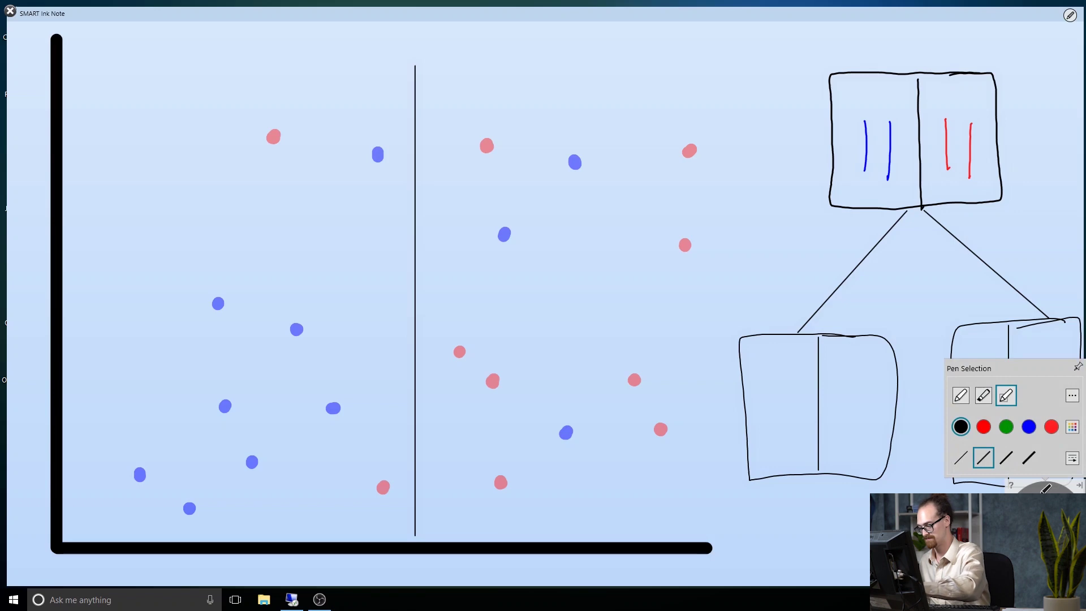
Write a blue 8 and a red 1 in the left child box
{"action": "left_click", "coordinate": [1029, 427]}
{"action": "left_click", "coordinate": [961, 396]}
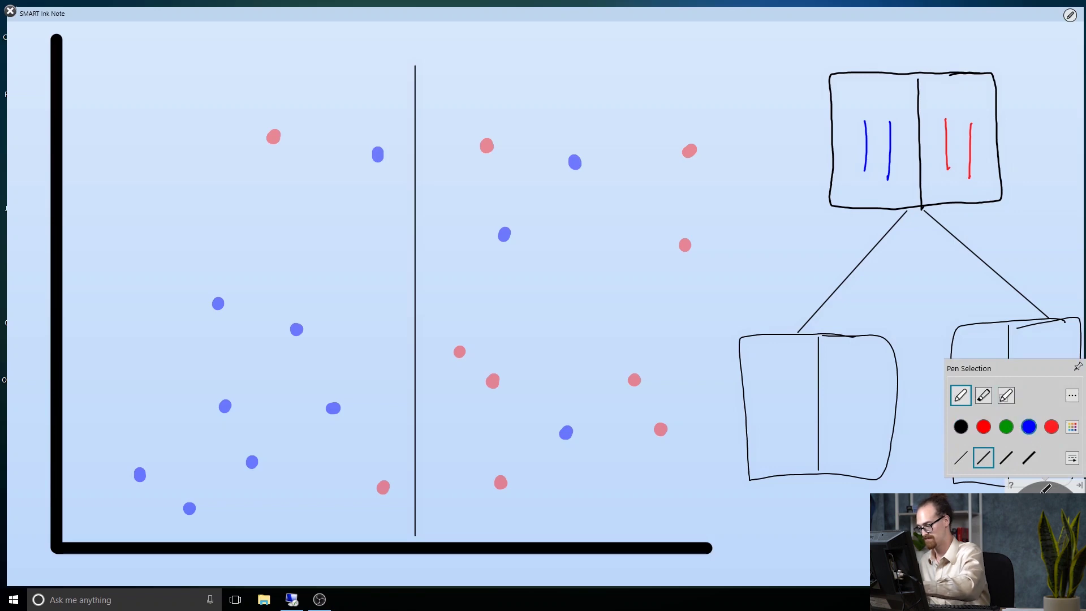
{"action": "mouse_move", "coordinate": [776, 373]}
{"action": "left_mouse_down"}
{"action": "mouse_move", "coordinate": [795, 392]}
{"action": "mouse_move", "coordinate": [770, 442]}
{"action": "mouse_move", "coordinate": [791, 412]}
{"action": "left_mouse_up"}
{"action": "left_click", "coordinate": [1051, 427]}
{"action": "left_click_drag", "start_coordinate": [859, 378], "coordinate": [852, 438]}
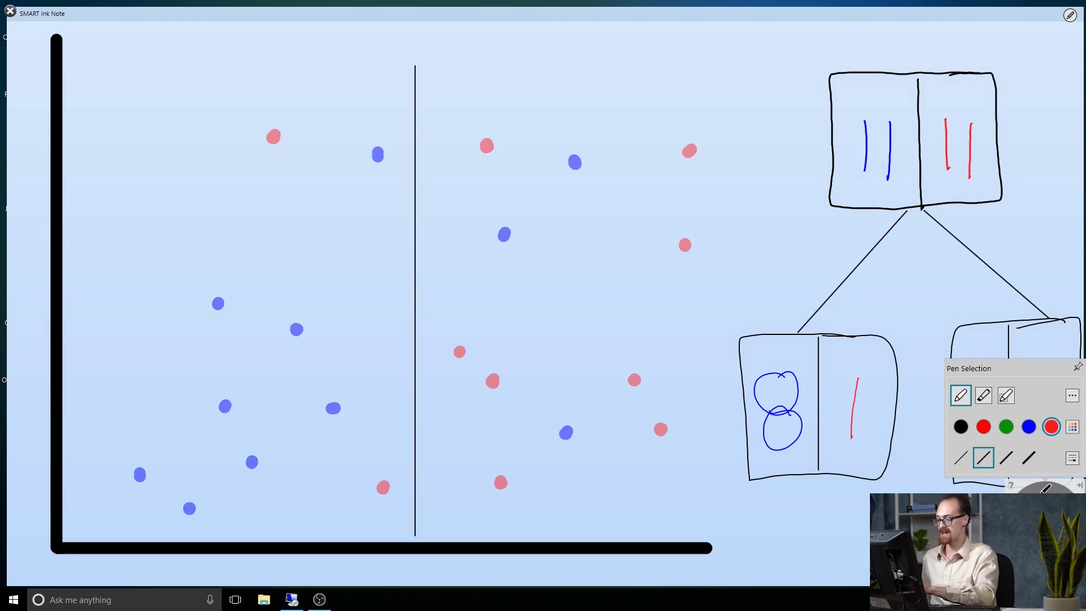
Write a blue 3 and red 8 in the right child box, and correct the left red count to 2
{"action": "left_click", "coordinate": [1028, 426]}
{"action": "mouse_move", "coordinate": [967, 354]}
{"action": "left_mouse_down"}
{"action": "mouse_move", "coordinate": [978, 344]}
{"action": "mouse_move", "coordinate": [992, 359]}
{"action": "left_mouse_up"}
{"action": "left_click", "coordinate": [1052, 427]}
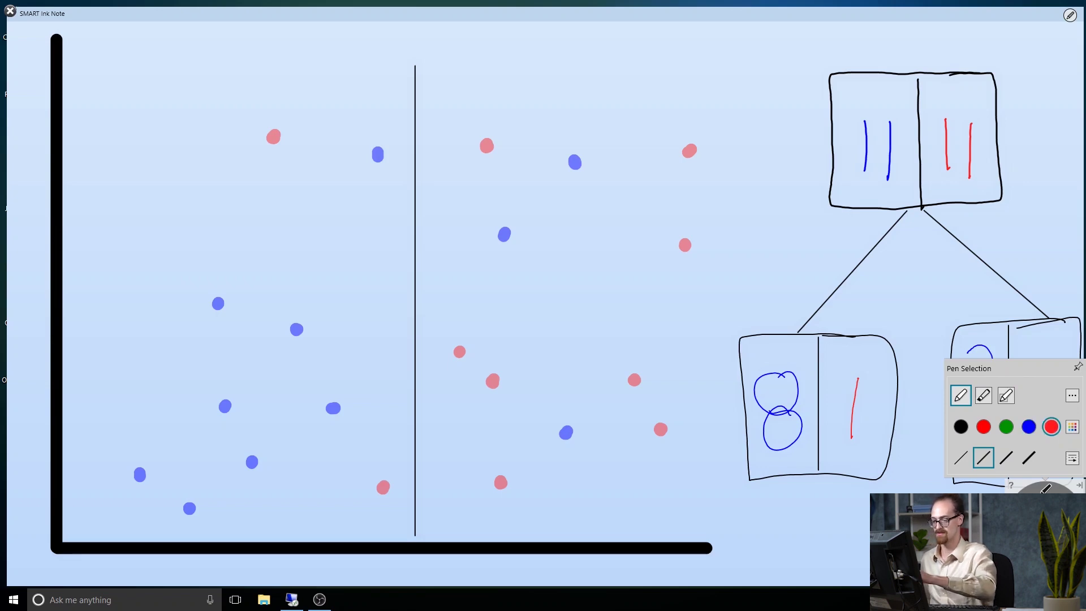
{"action": "mouse_move", "coordinate": [1042, 343]}
{"action": "left_mouse_down"}
{"action": "mouse_move", "coordinate": [1057, 339]}
{"action": "mouse_move", "coordinate": [1062, 360]}
{"action": "mouse_move", "coordinate": [1022, 357]}
{"action": "left_mouse_up"}
{"action": "left_click_drag", "start_coordinate": [1037, 490], "coordinate": [1021, 200]}
{"action": "mouse_move", "coordinate": [1054, 389]}
{"action": "left_mouse_down"}
{"action": "mouse_move", "coordinate": [1062, 409]}
{"action": "mouse_move", "coordinate": [1041, 397]}
{"action": "left_mouse_up"}
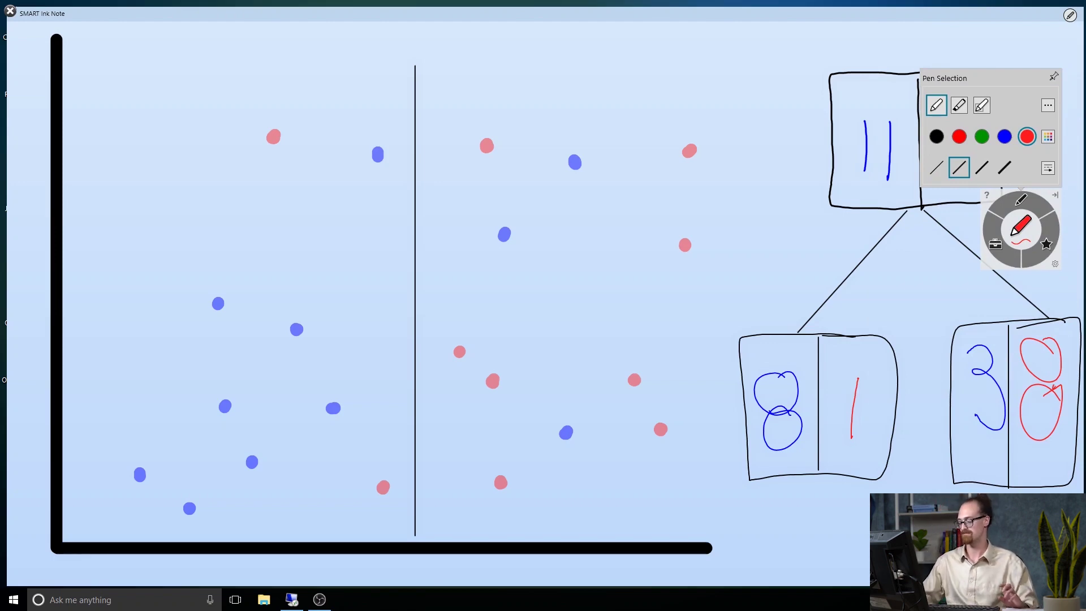
{"action": "mouse_move", "coordinate": [836, 400]}
{"action": "left_mouse_down"}
{"action": "mouse_move", "coordinate": [858, 422]}
{"action": "mouse_move", "coordinate": [840, 446]}
{"action": "mouse_move", "coordinate": [890, 447]}
{"action": "left_mouse_up"}
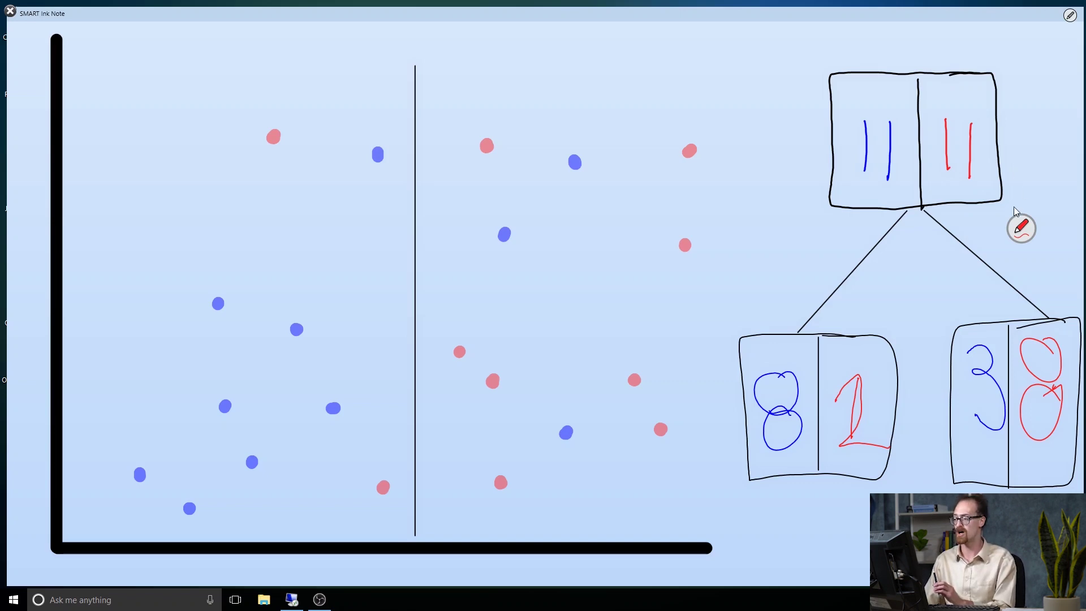
Switch to black ink and draw a horizontal split across the plot's right region
{"action": "left_click", "coordinate": [1021, 227]}
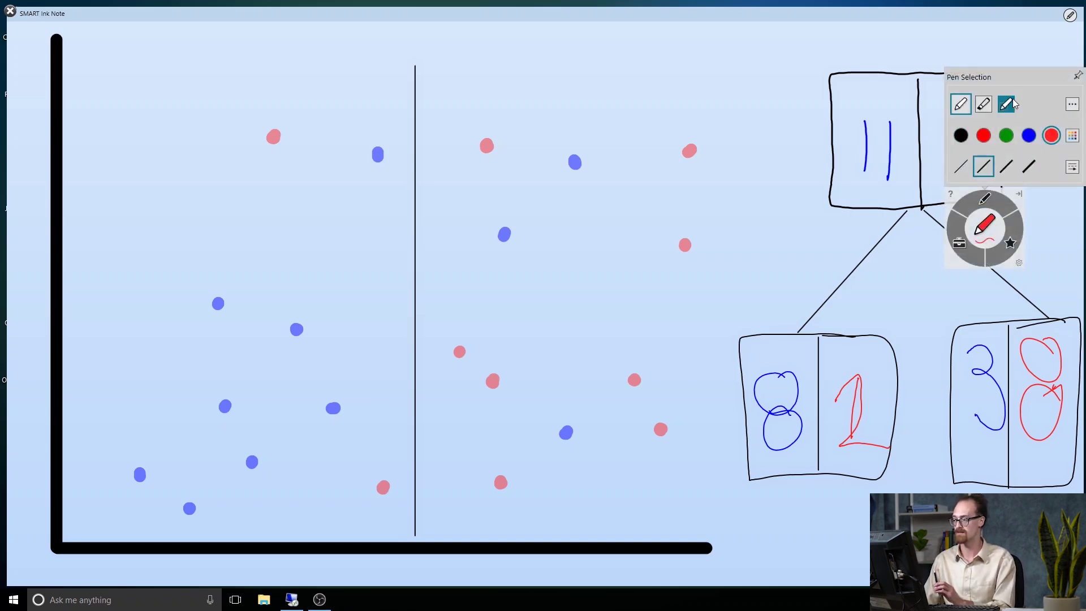
{"action": "left_click", "coordinate": [962, 136]}
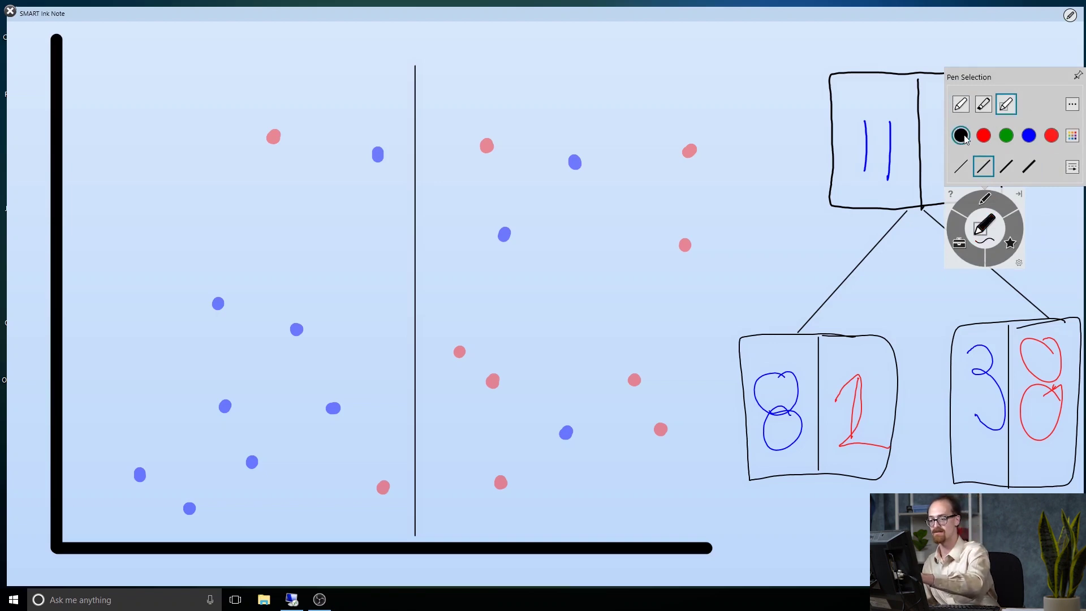
{"action": "left_click_drag", "start_coordinate": [720, 273], "coordinate": [416, 290]}
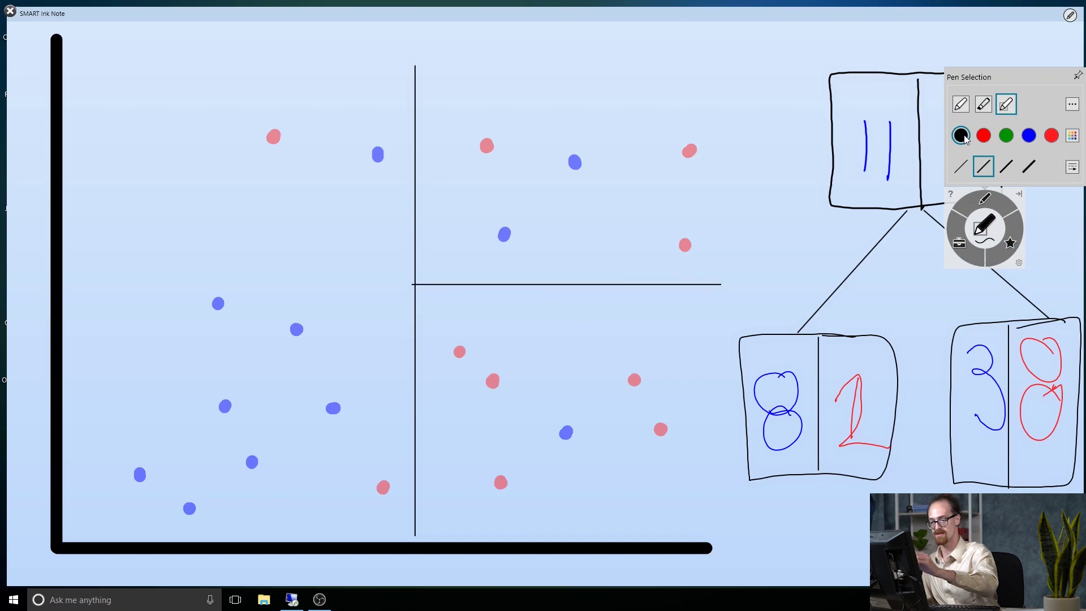
Draw a horizontal split across the plot's left part and a vertical split in its upper-left region
{"action": "left_click_drag", "start_coordinate": [412, 202], "coordinate": [63, 216]}
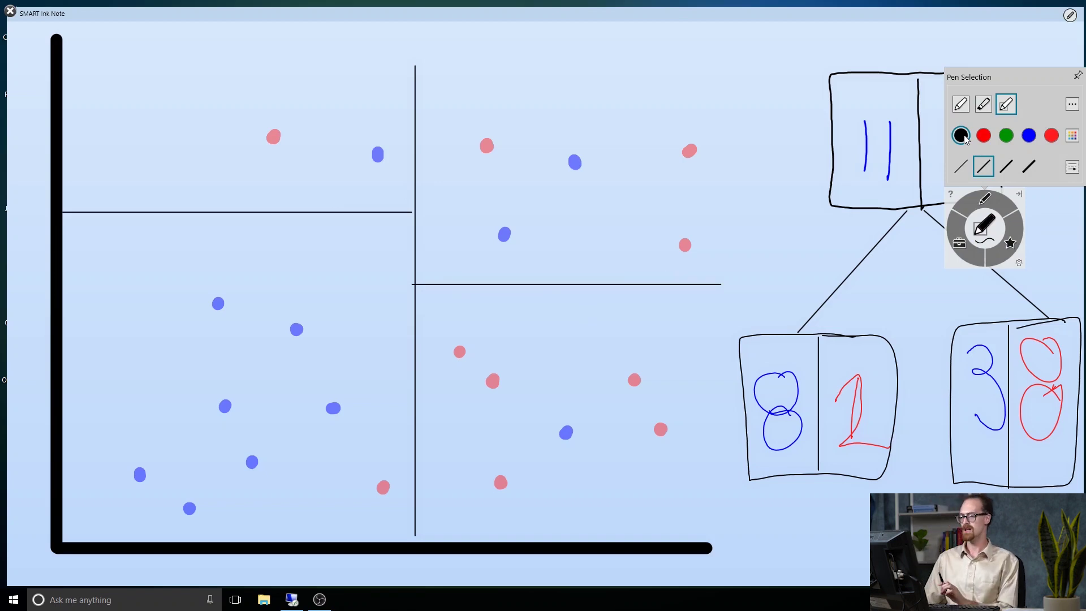
{"action": "left_click", "coordinate": [966, 139]}
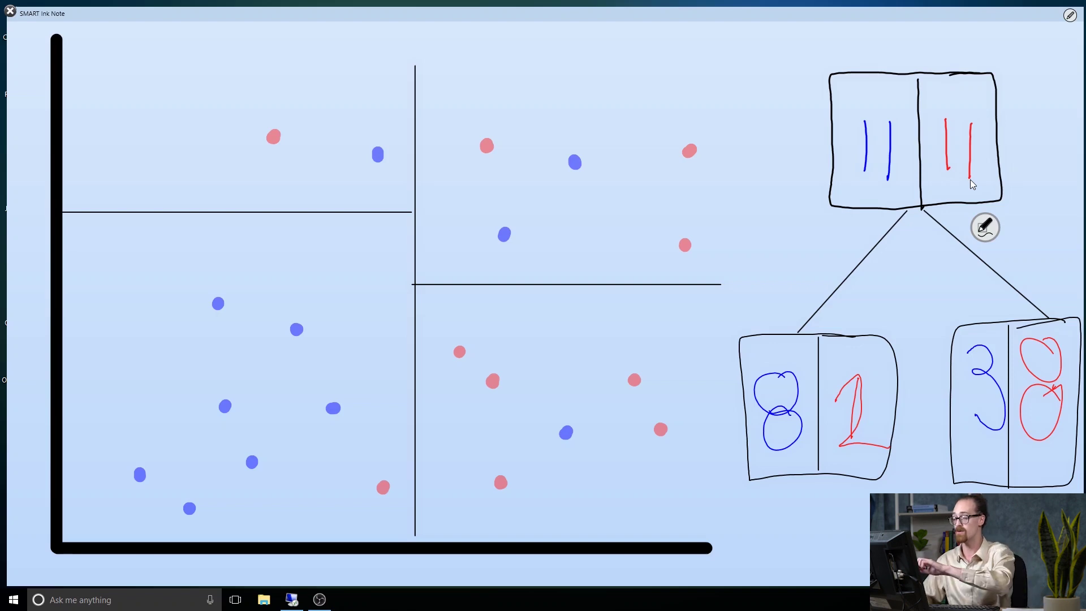
{"action": "left_click_drag", "start_coordinate": [331, 214], "coordinate": [324, 22]}
Draw a vertical split line up through the upper-right region of the scatter plot
{"action": "left_click_drag", "start_coordinate": [635, 290], "coordinate": [632, 37]}
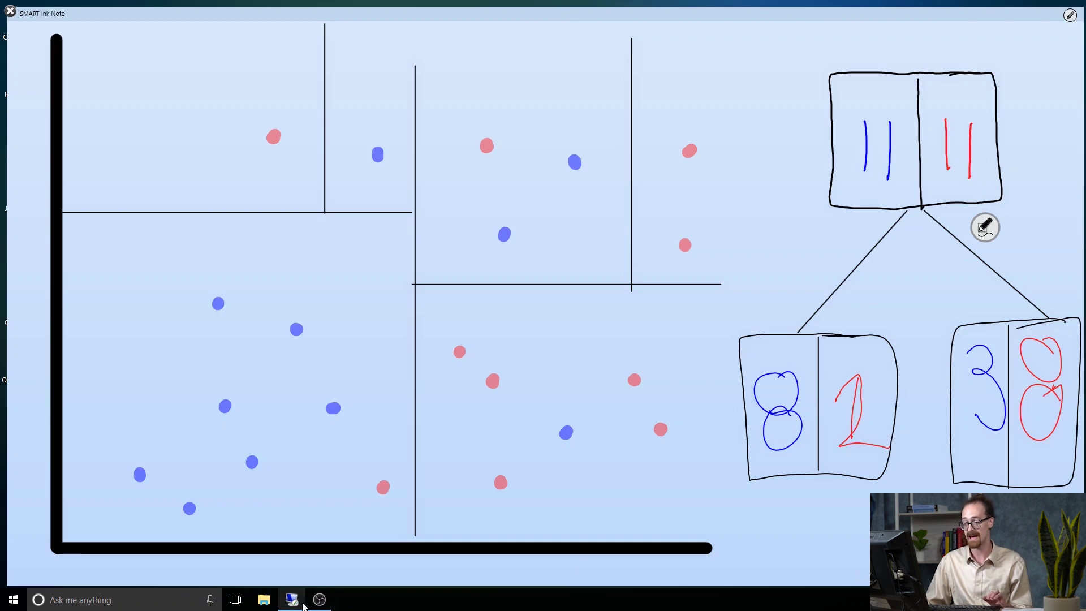
In the remote Model Studio session, open Results for the HMEQ_DT_NN Decision Tree Default node
{"action": "mouse_move", "coordinate": [291, 599]}
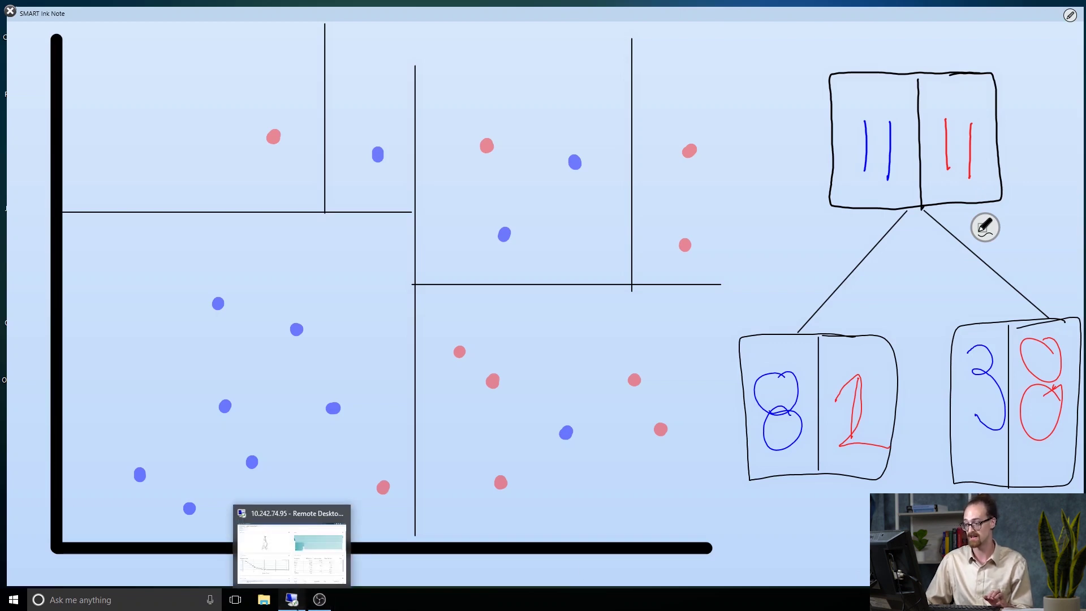
{"action": "left_click", "coordinate": [291, 600]}
{"action": "mouse_move", "coordinate": [677, 424]}
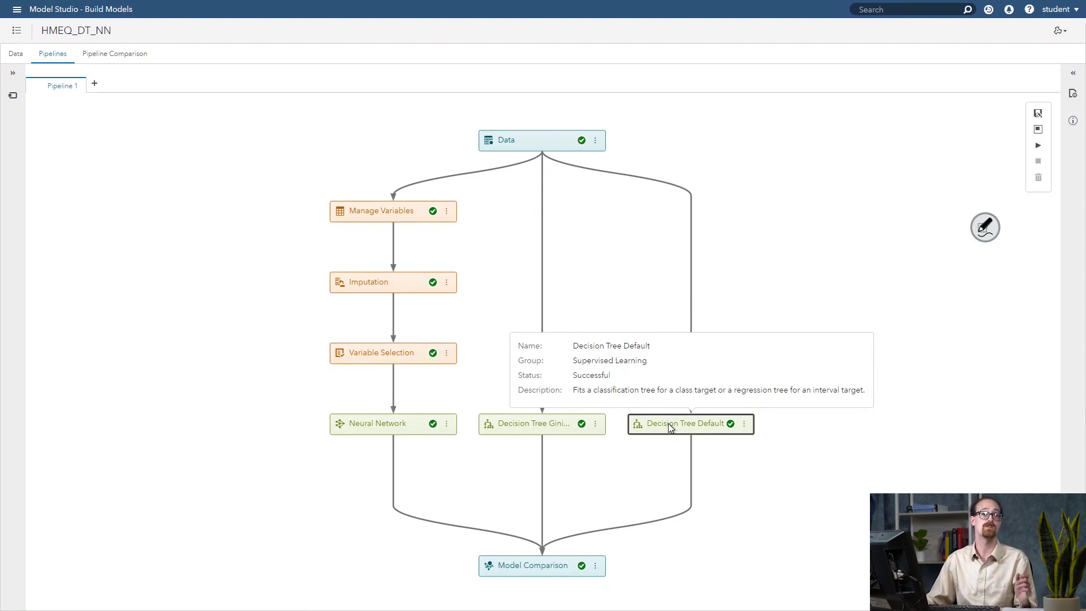
{"action": "right_click", "coordinate": [659, 418]}
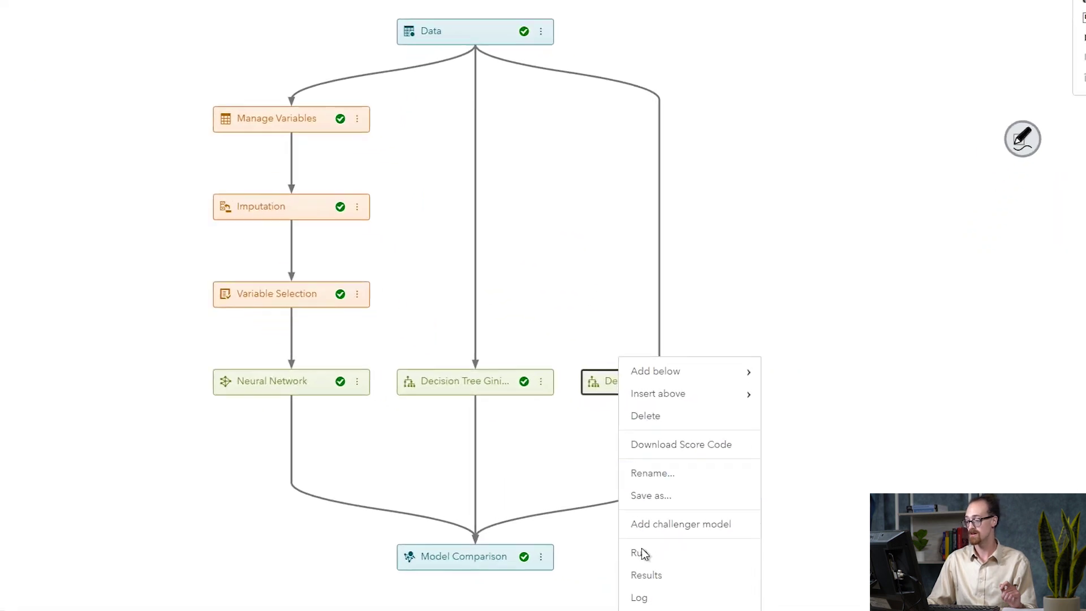
{"action": "left_click", "coordinate": [627, 358]}
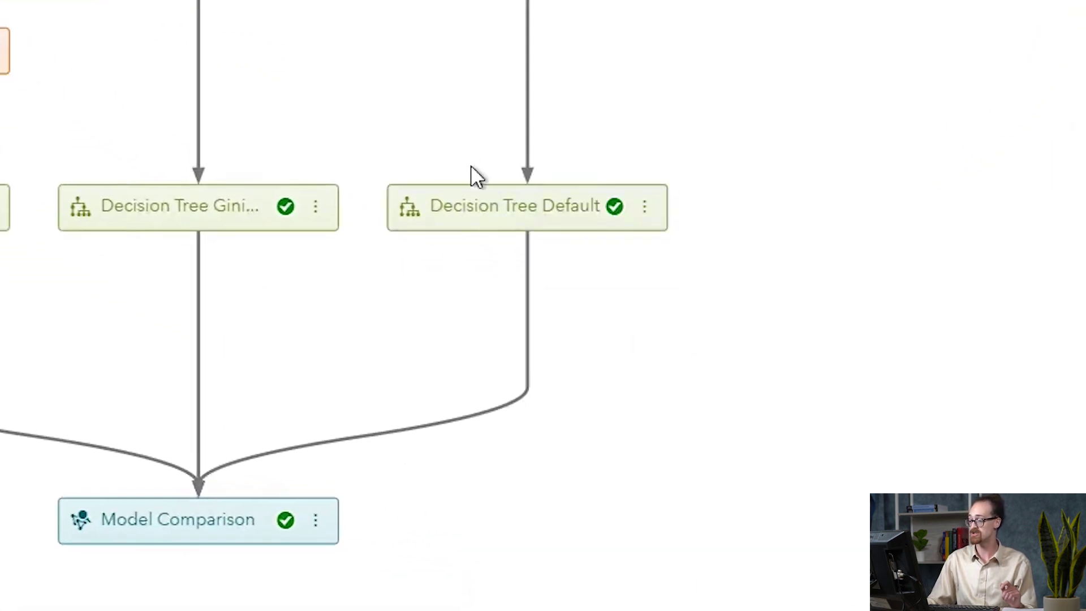
{"action": "right_click", "coordinate": [471, 210]}
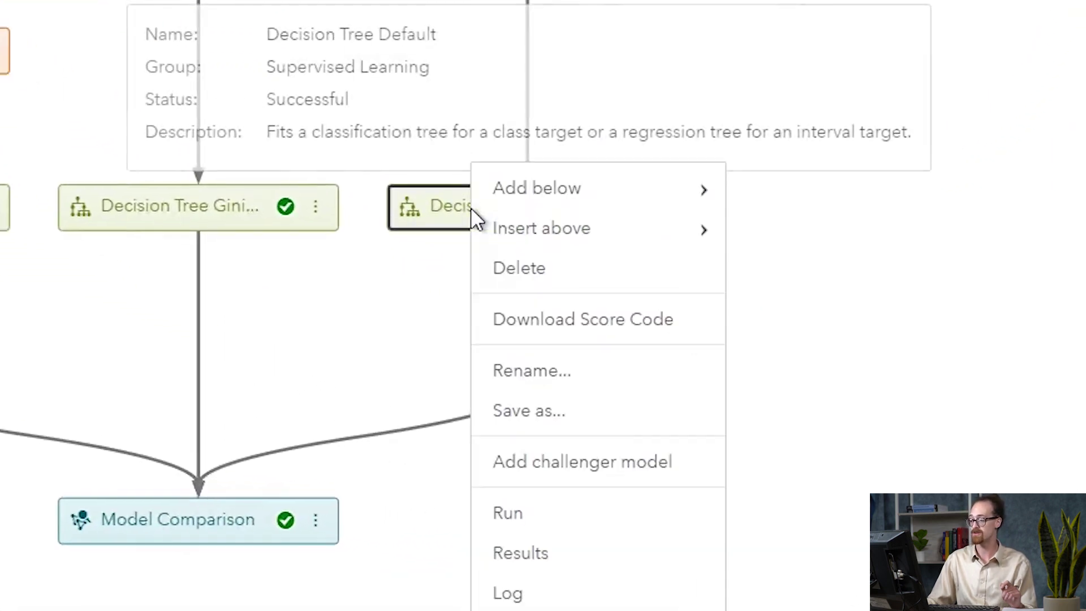
{"action": "left_click", "coordinate": [521, 554]}
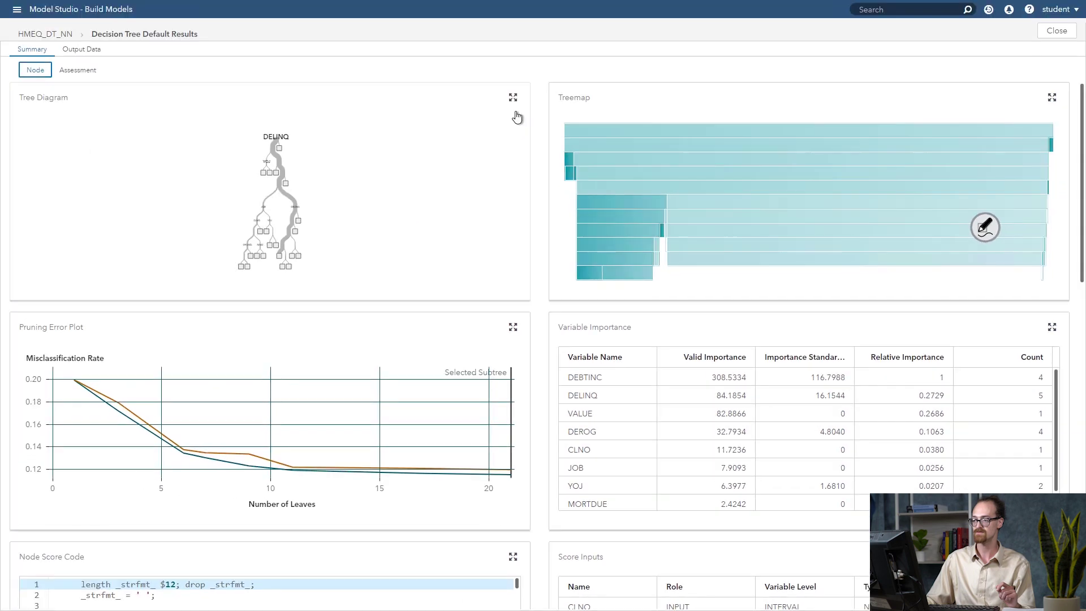
Maximize the Tree Diagram and zoom to the DELINQ root, node 1 (3543, VALUE split) and node 2 (33)
{"action": "left_click", "coordinate": [513, 98]}
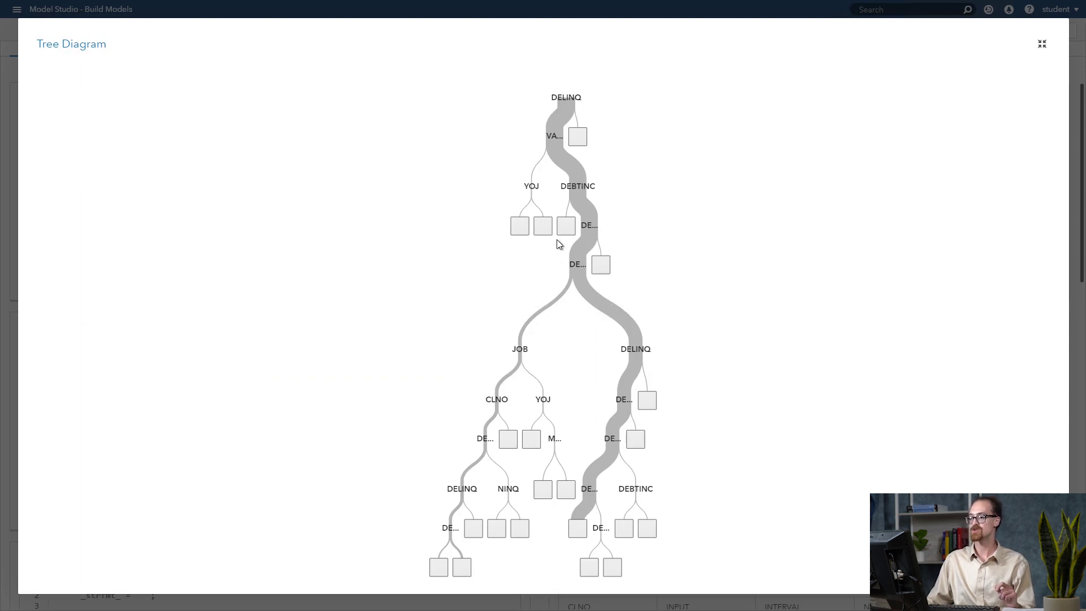
{"action": "scroll", "coordinate": [558, 159], "scroll_direction": "up", "scroll_amount": 4}
{"action": "scroll", "coordinate": [616, 263], "scroll_direction": "down", "scroll_amount": 5}
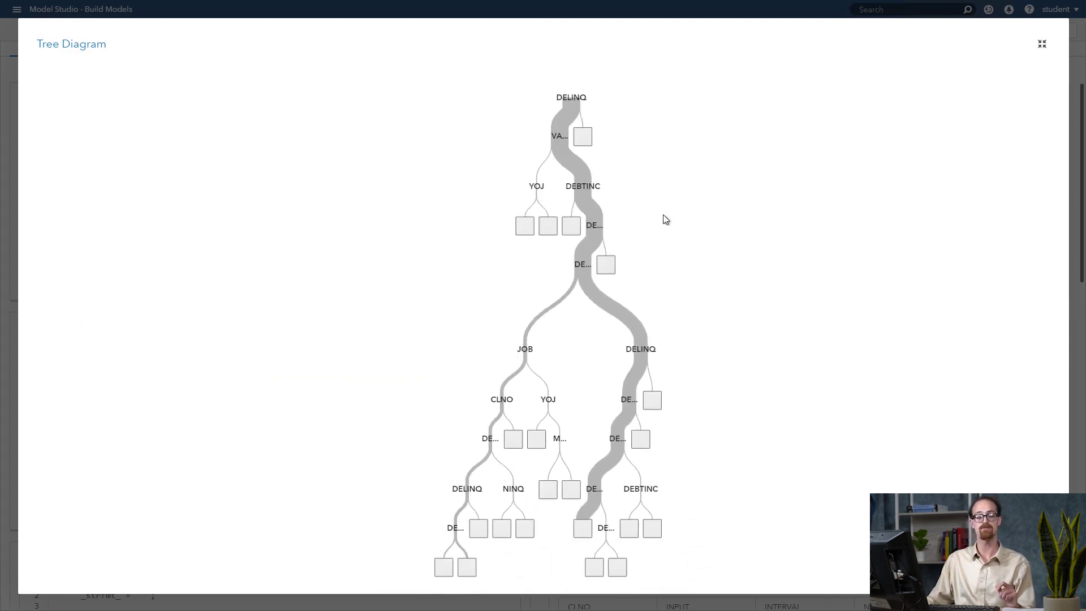
{"action": "scroll", "coordinate": [663, 213], "scroll_direction": "up", "scroll_amount": 6}
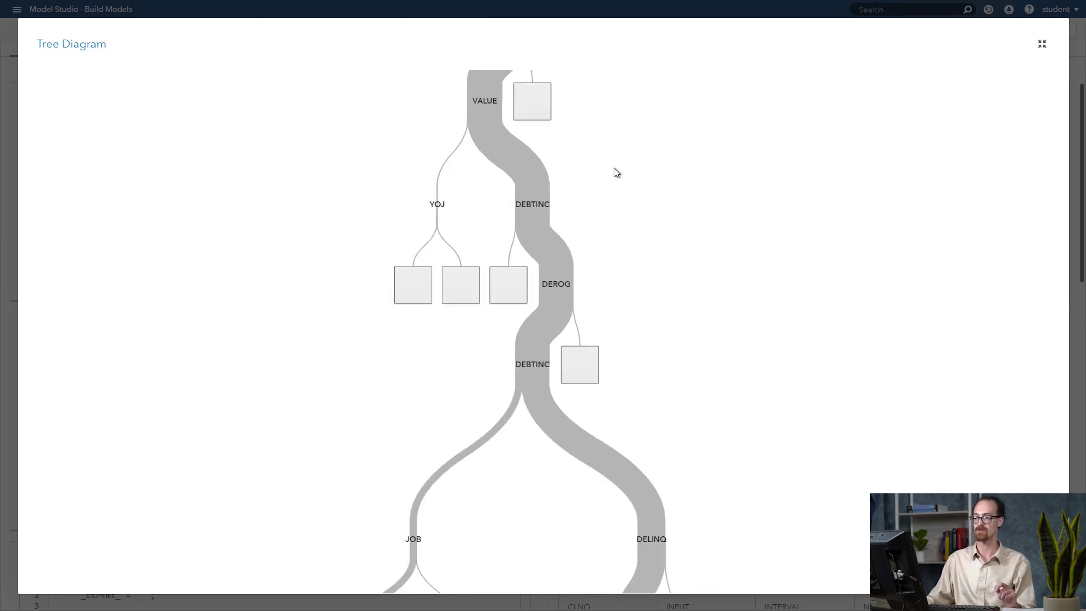
{"action": "left_click_drag", "start_coordinate": [636, 195], "coordinate": [605, 453]}
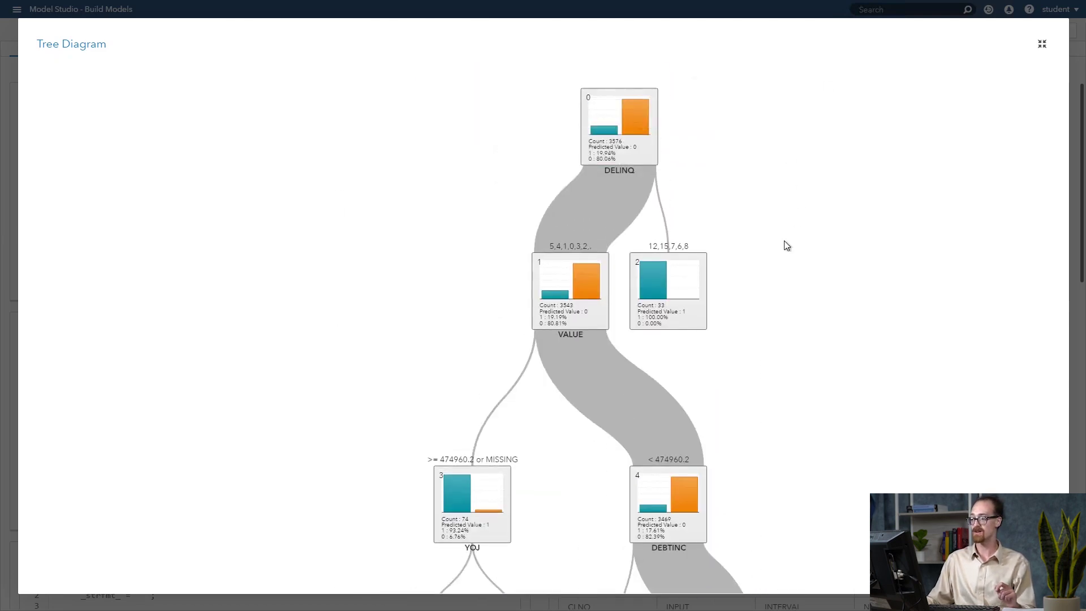
{"action": "scroll", "coordinate": [649, 136], "scroll_direction": "up", "scroll_amount": 1}
{"action": "mouse_move", "coordinate": [671, 194]}
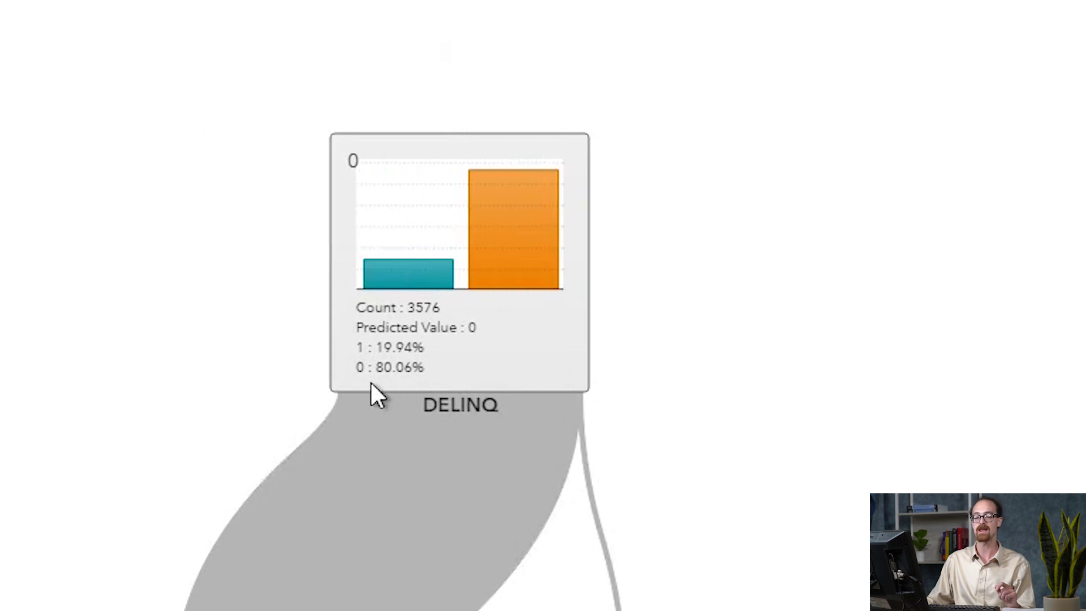
{"action": "mouse_move", "coordinate": [371, 383]}
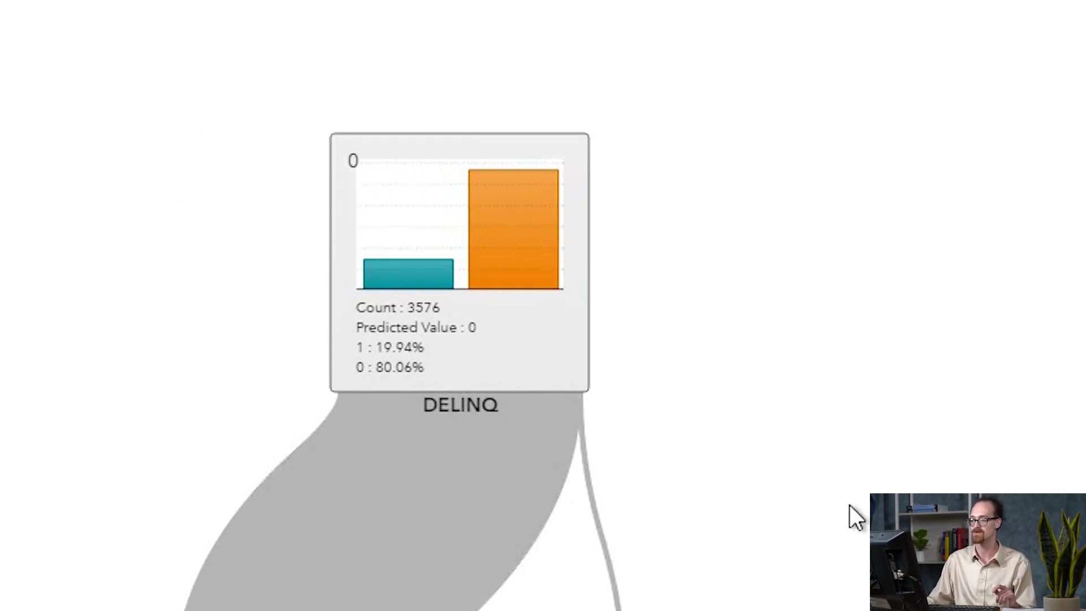
{"action": "mouse_move", "coordinate": [450, 433]}
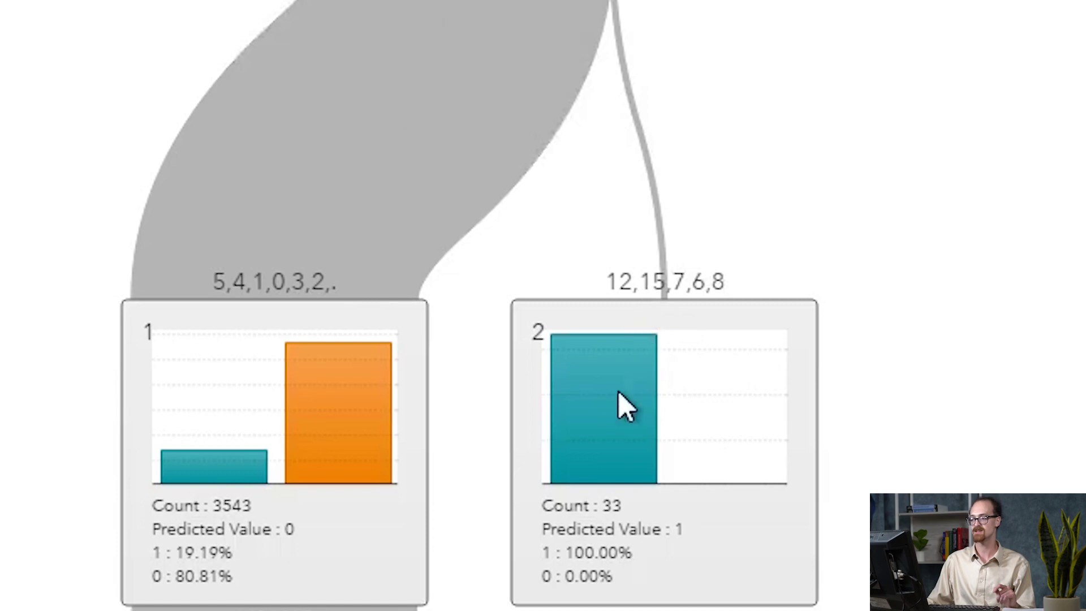
{"action": "mouse_move", "coordinate": [611, 401]}
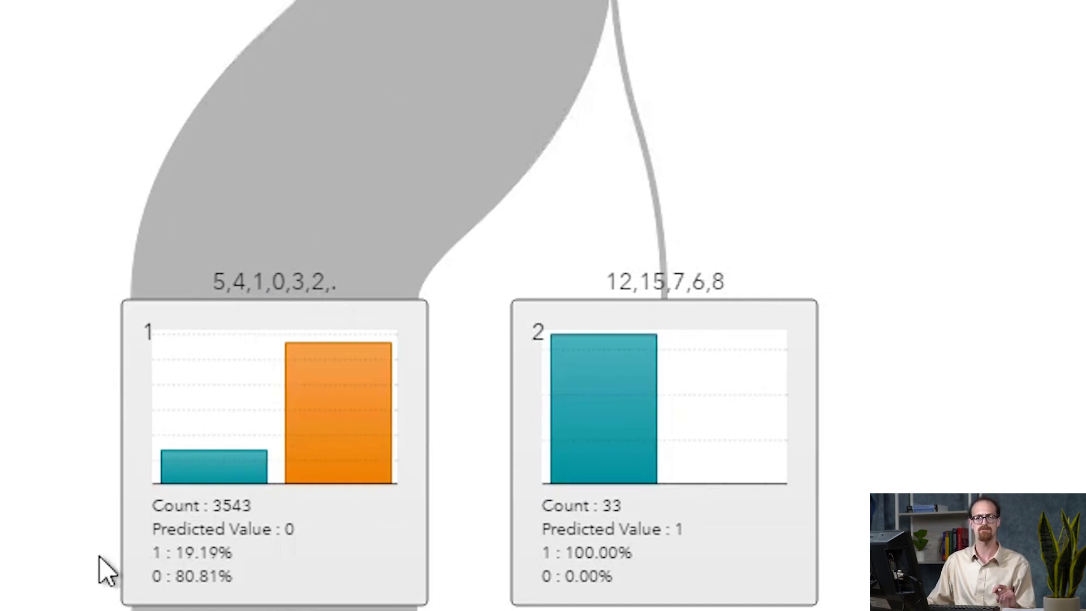
{"action": "scroll", "coordinate": [99, 558], "scroll_direction": "down", "scroll_amount": 3}
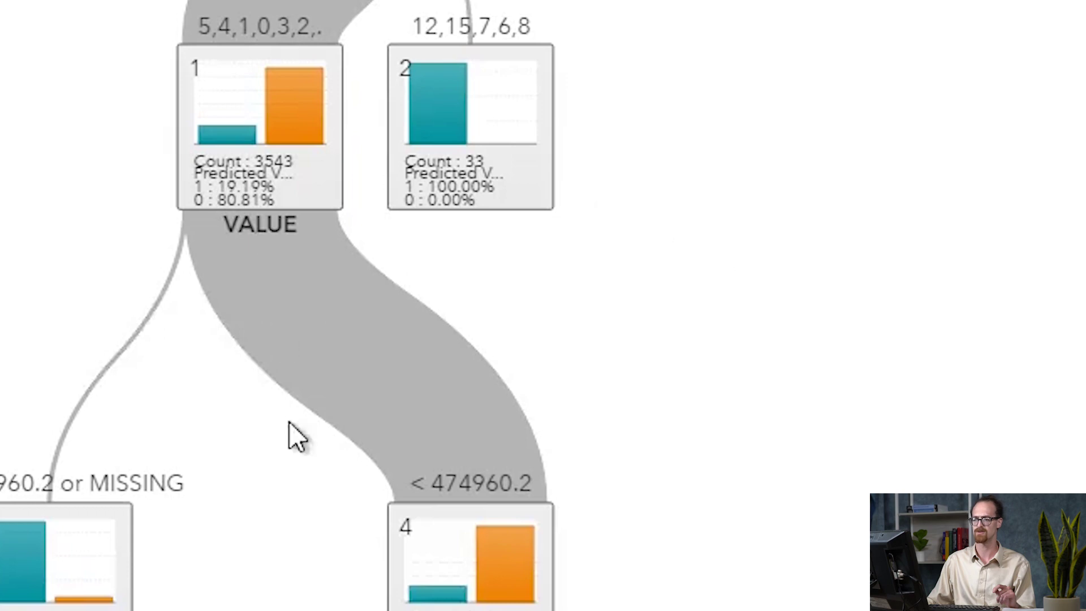